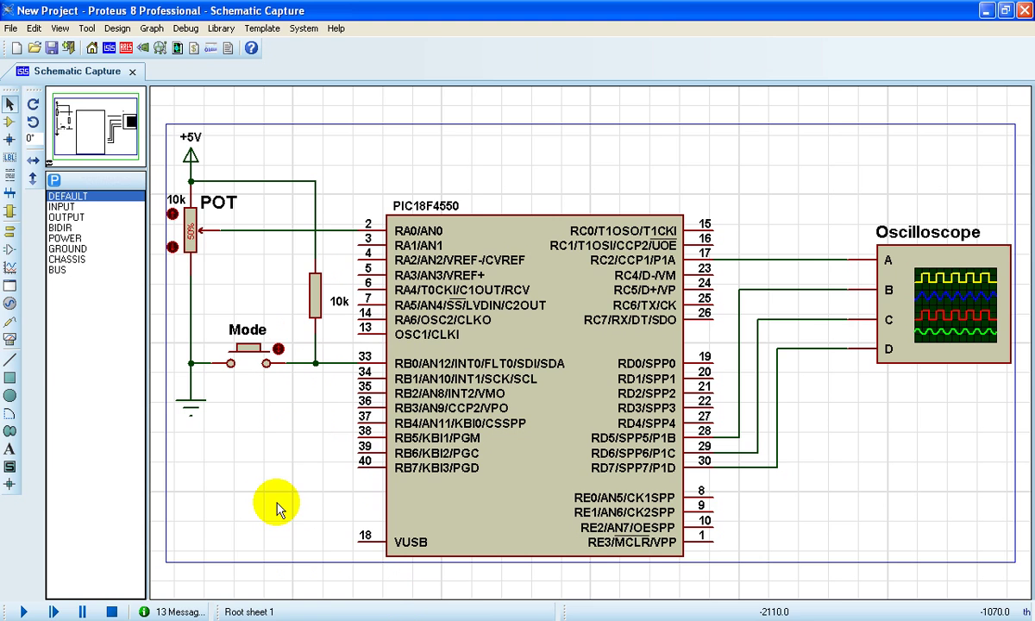
Bring the CCS C Compiler window with the built main.c full-bridge PWM program to the front
{"action": "left_click", "coordinate": [406, 620]}
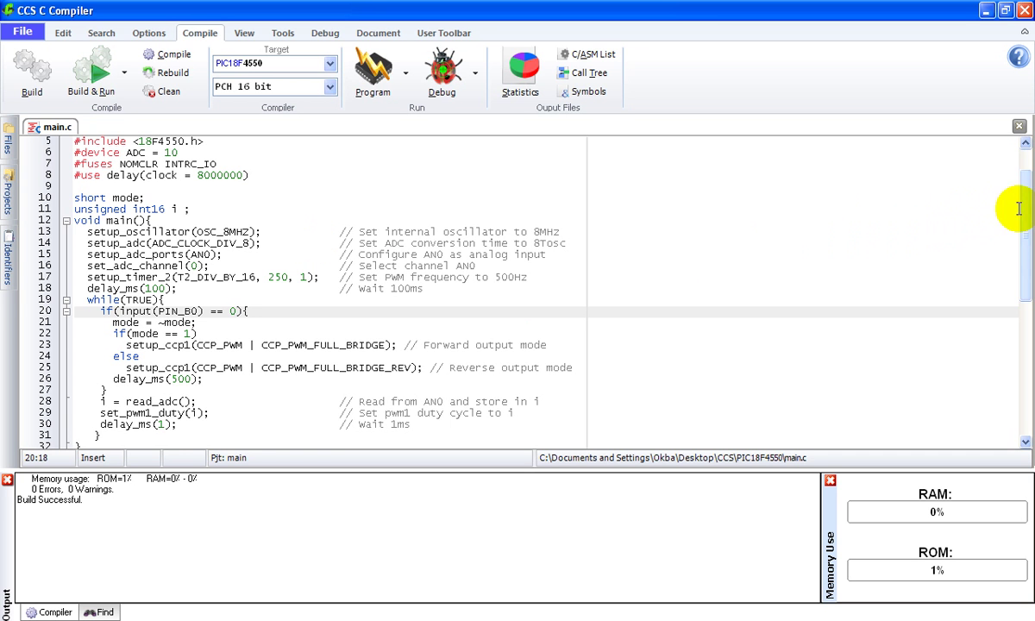
Scroll through the main.c PWM code, then return to the Proteus full-bridge schematic
{"action": "mouse_move", "coordinate": [1025, 212]}
{"action": "left_mouse_down"}
{"action": "mouse_move", "coordinate": [1021, 234]}
{"action": "mouse_move", "coordinate": [1024, 174]}
{"action": "mouse_move", "coordinate": [1022, 217]}
{"action": "left_mouse_up"}
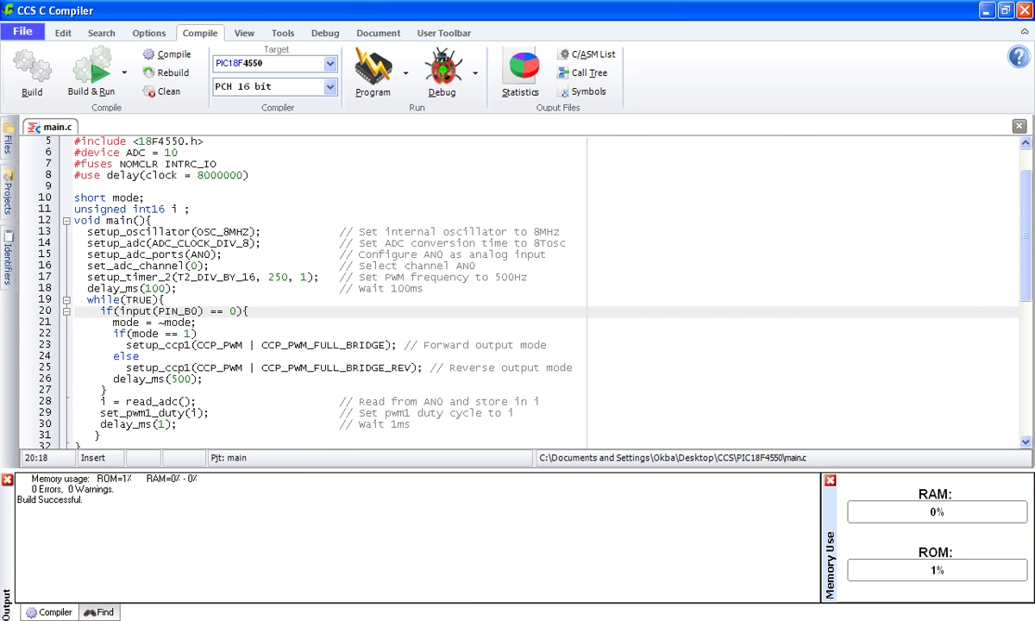
{"action": "left_click", "coordinate": [504, 620]}
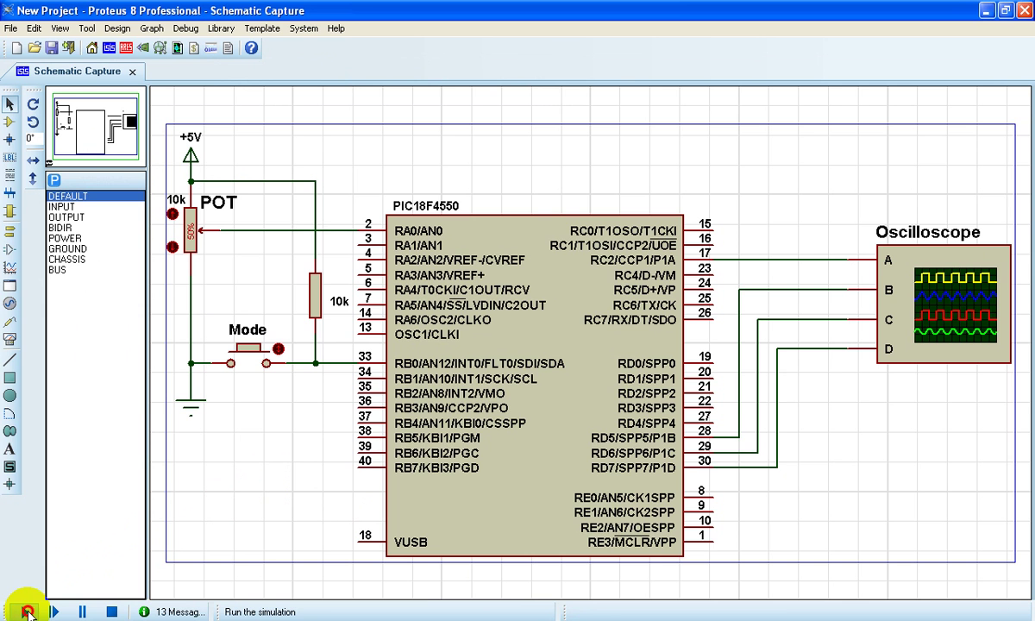
Run the simulation, move the Digital Oscilloscope up and right, and press the Mode pushbutton
{"action": "left_click", "coordinate": [28, 613]}
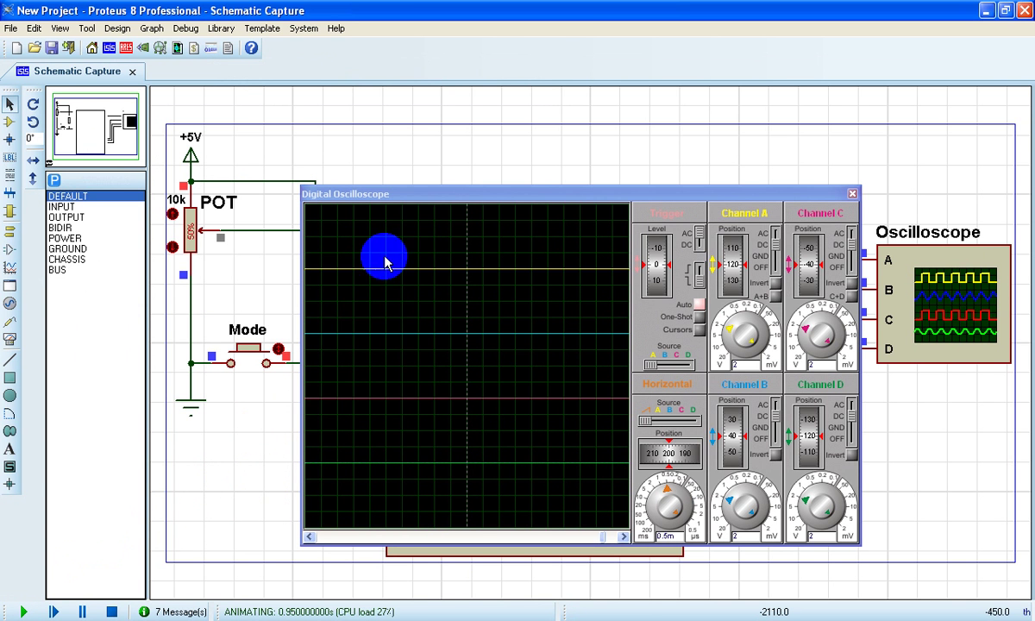
{"action": "left_click_drag", "start_coordinate": [470, 201], "coordinate": [507, 177]}
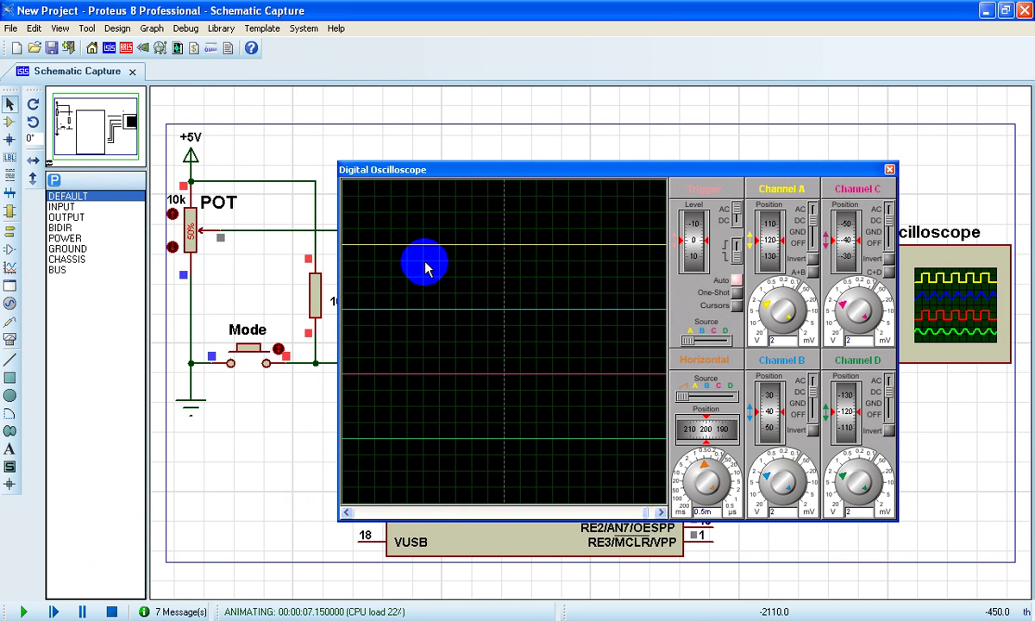
{"action": "left_click", "coordinate": [250, 360]}
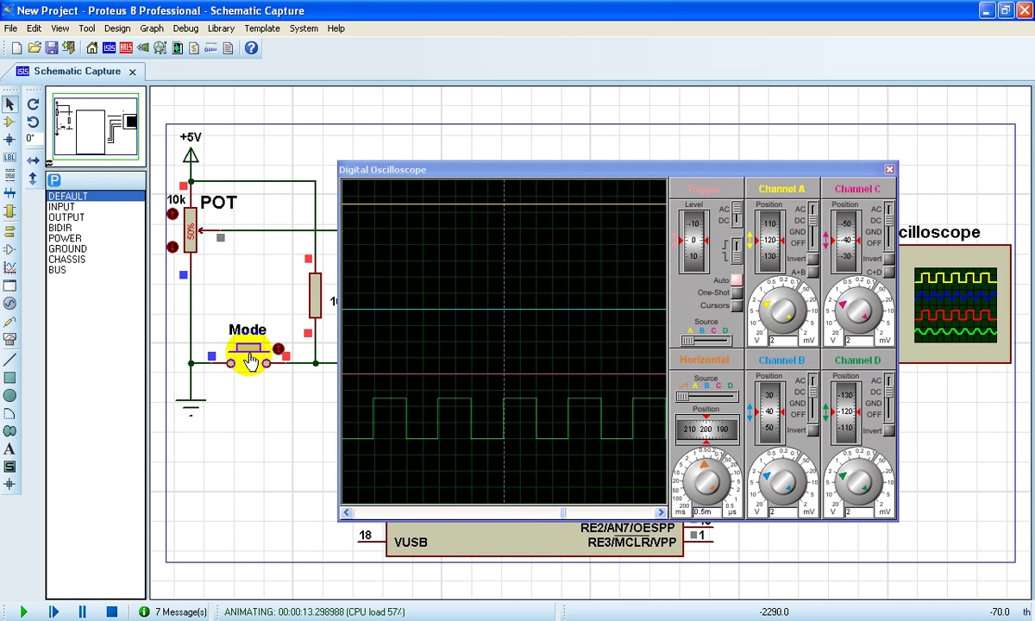
Release the Mode pushbutton so channel D shows a steady PWM square wave
{"action": "left_click_drag", "start_coordinate": [250, 360], "coordinate": [250, 360]}
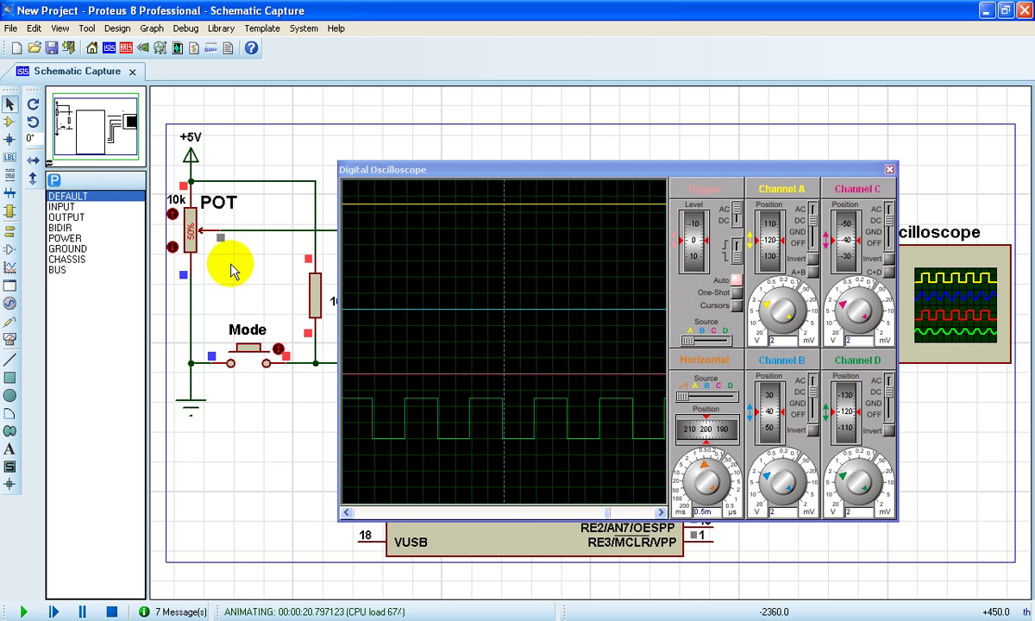
Step the POT down to about 5% so the PWM pulses narrow
{"action": "left_click", "coordinate": [191, 246]}
{"action": "left_click", "coordinate": [191, 246]}
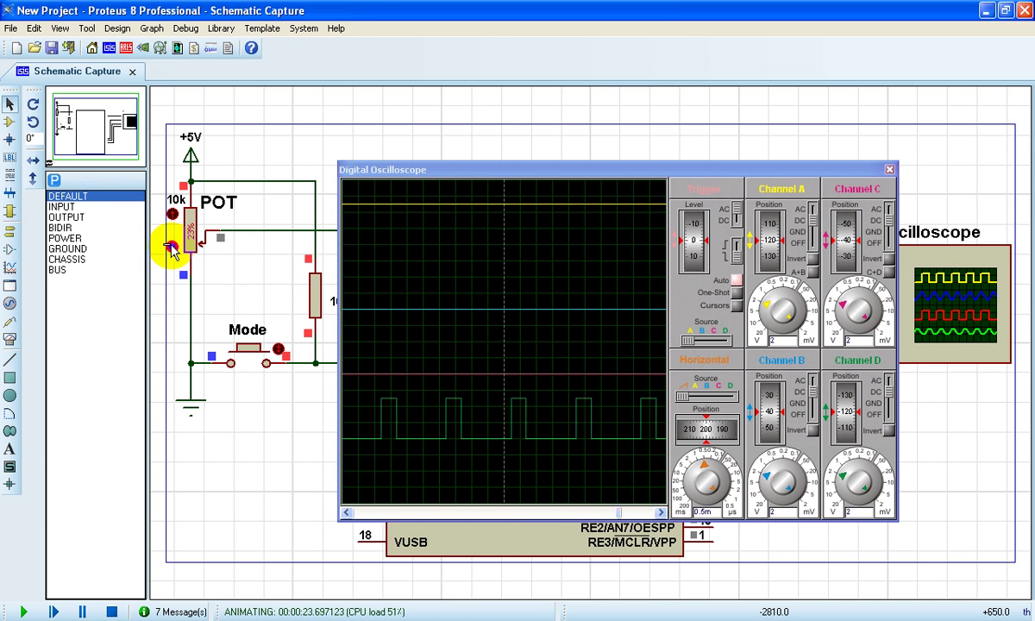
{"action": "left_click", "coordinate": [172, 247]}
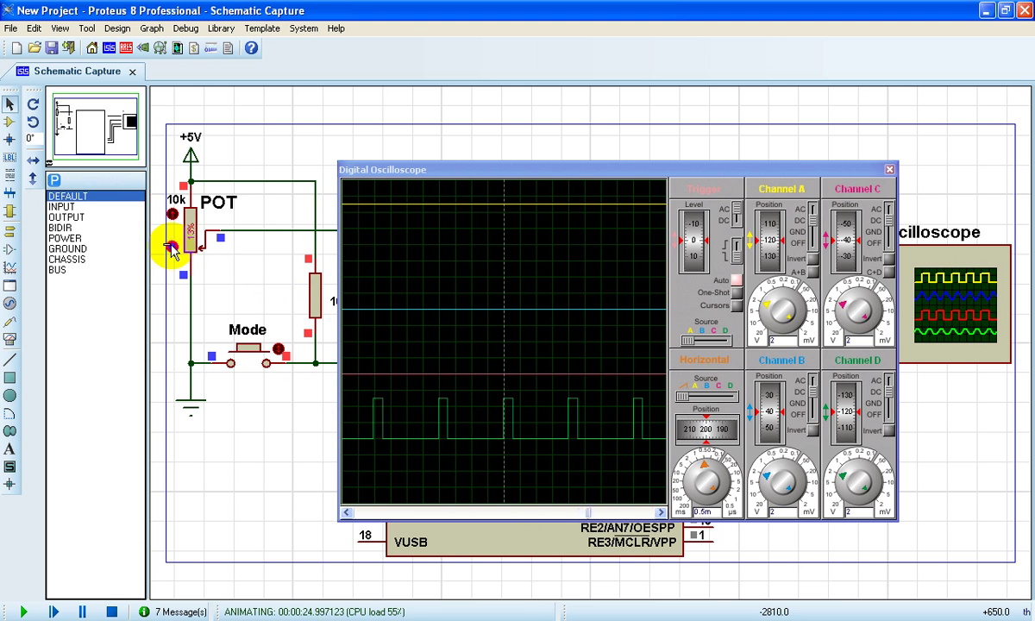
{"action": "left_click", "coordinate": [172, 248]}
{"action": "left_click", "coordinate": [172, 247]}
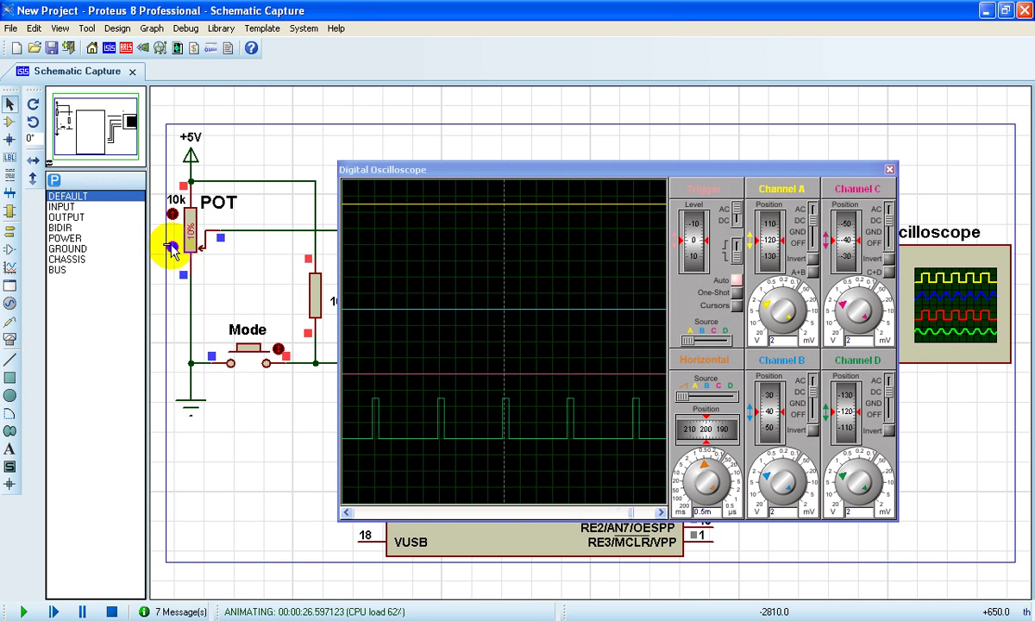
{"action": "left_click", "coordinate": [172, 247]}
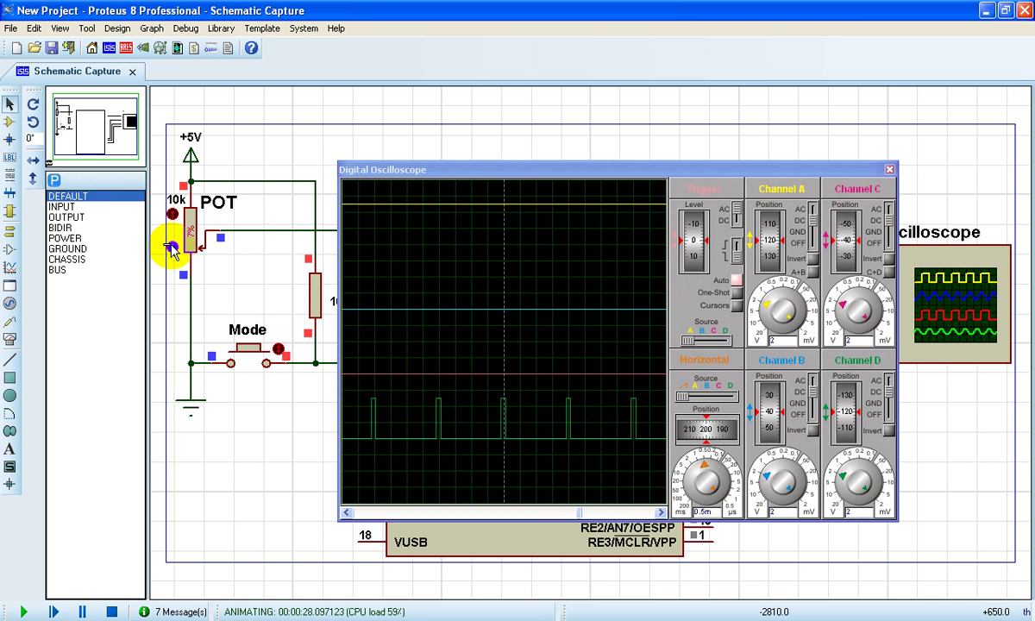
{"action": "left_click", "coordinate": [173, 248]}
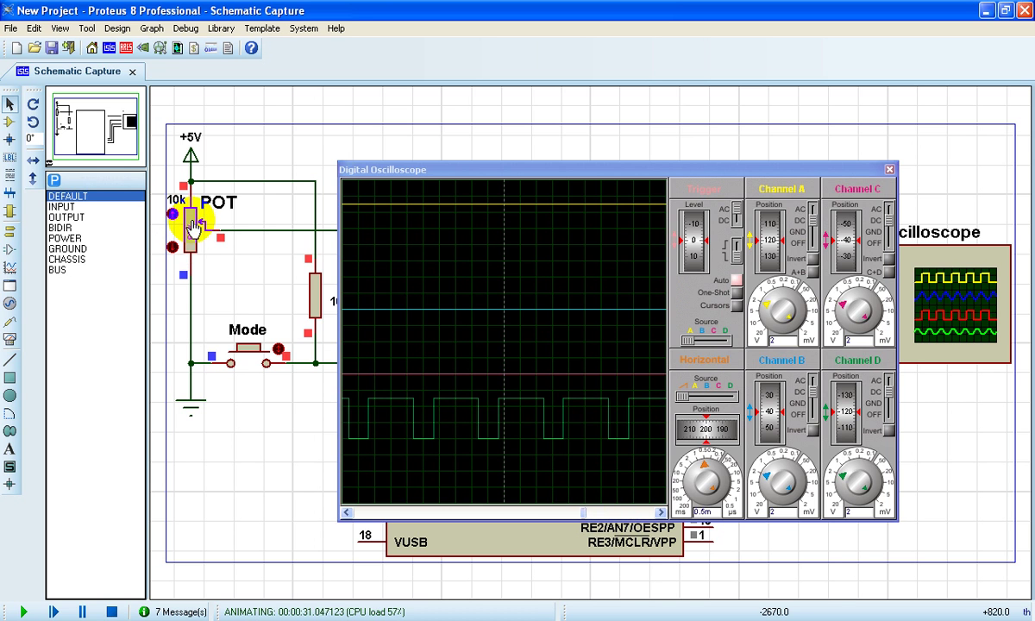
Raise the POT through 74% and 89% up to 100%
{"action": "left_click", "coordinate": [173, 214]}
{"action": "left_click", "coordinate": [172, 214]}
{"action": "left_click", "coordinate": [172, 214]}
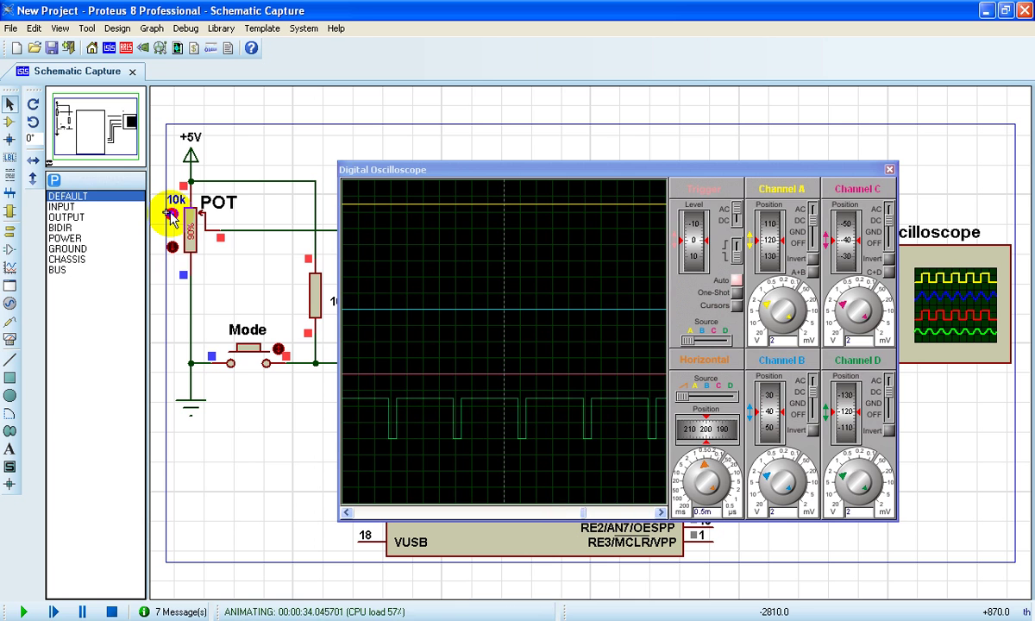
{"action": "left_click", "coordinate": [173, 213]}
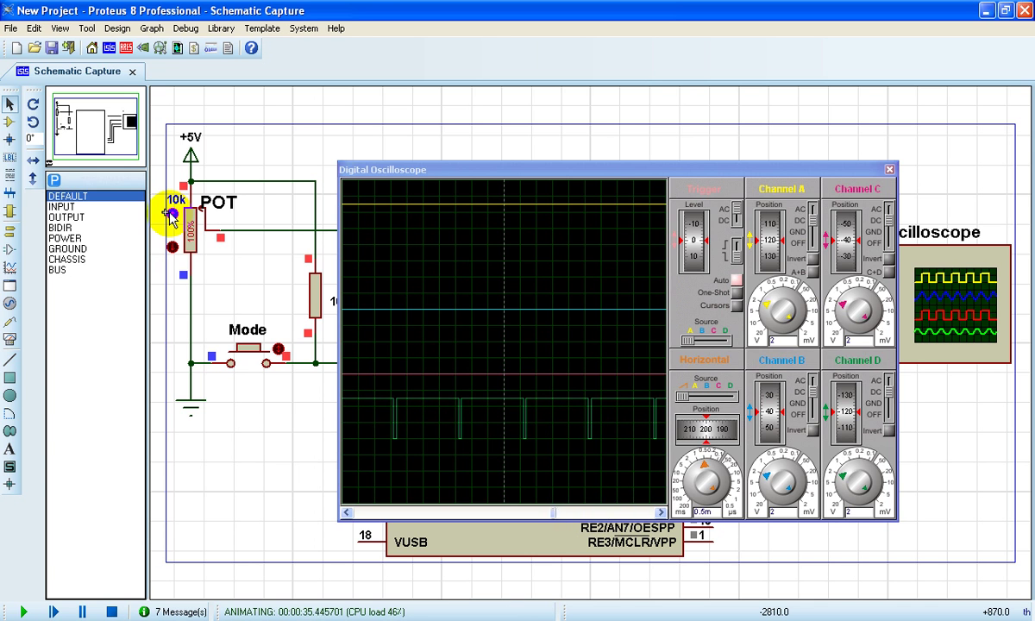
Lower the POT back to about 48% for a near-even square wave
{"action": "left_click", "coordinate": [173, 248]}
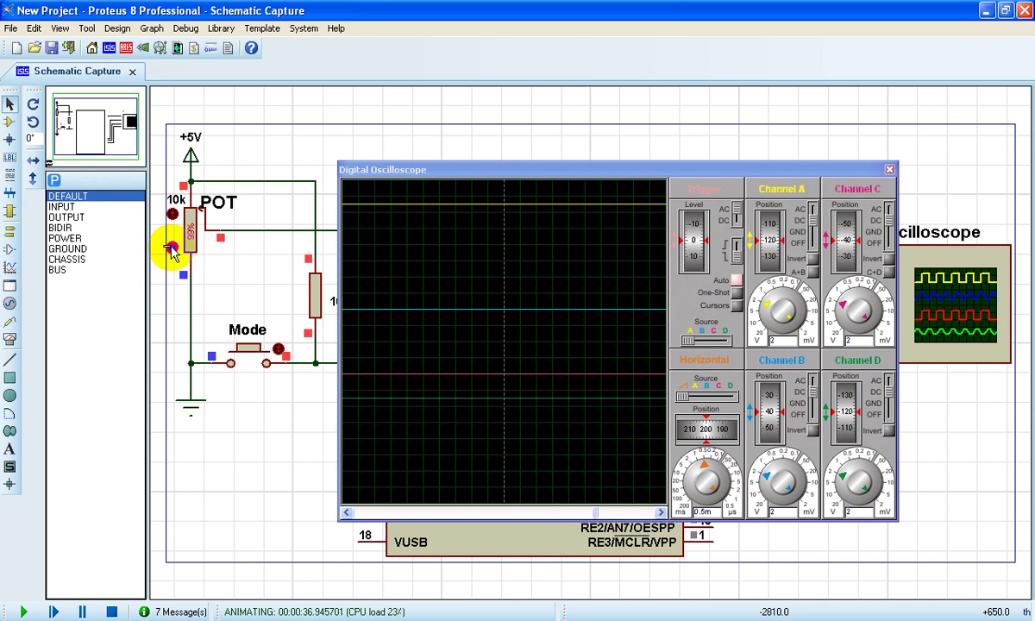
{"action": "left_click", "coordinate": [172, 248]}
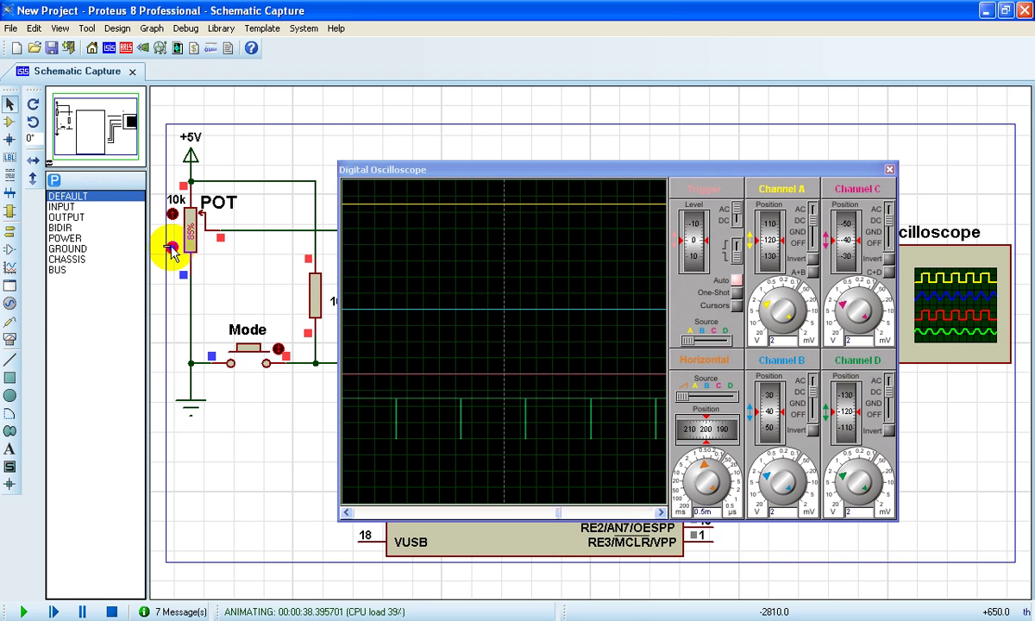
{"action": "left_click", "coordinate": [172, 249]}
{"action": "left_click", "coordinate": [172, 249]}
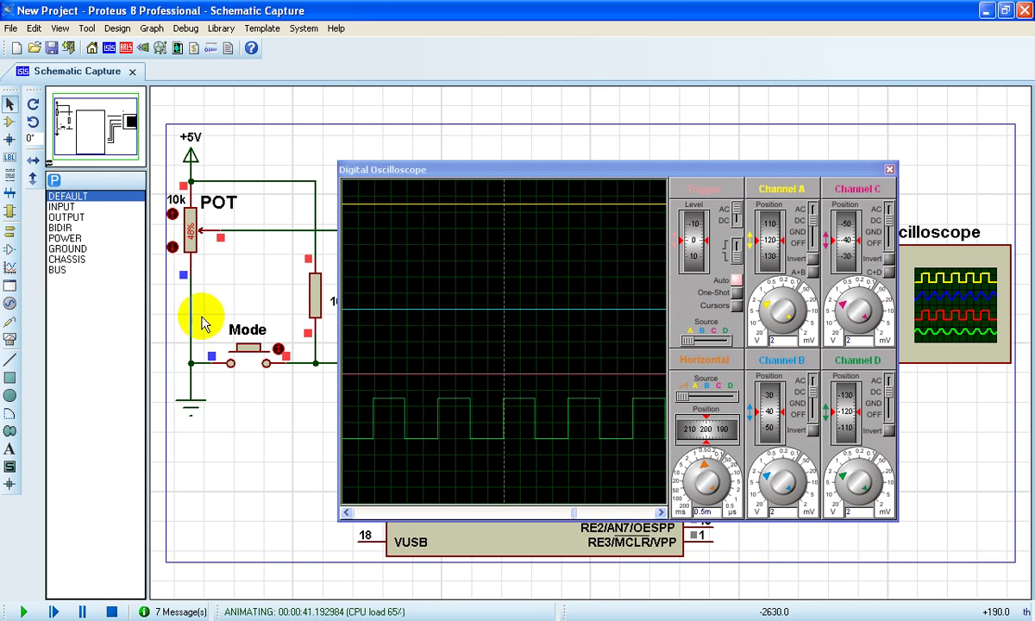
Press Mode to move the PWM square wave from channel D to channel B
{"action": "left_click", "coordinate": [248, 360]}
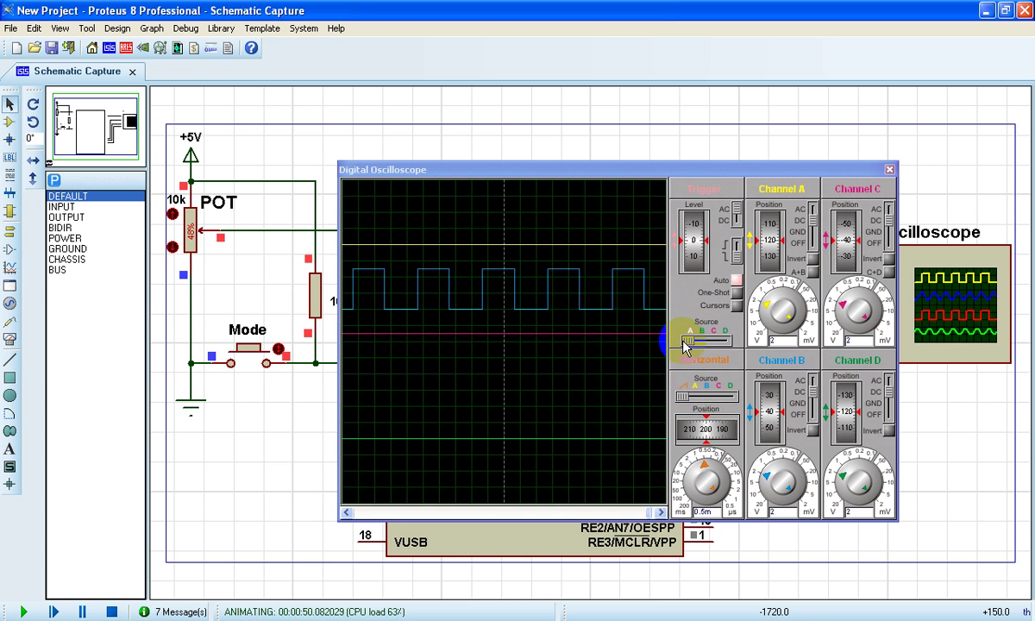
Set the scope trigger source to channel C and lower the POT to about 19%
{"action": "left_click_drag", "start_coordinate": [686, 341], "coordinate": [707, 341]}
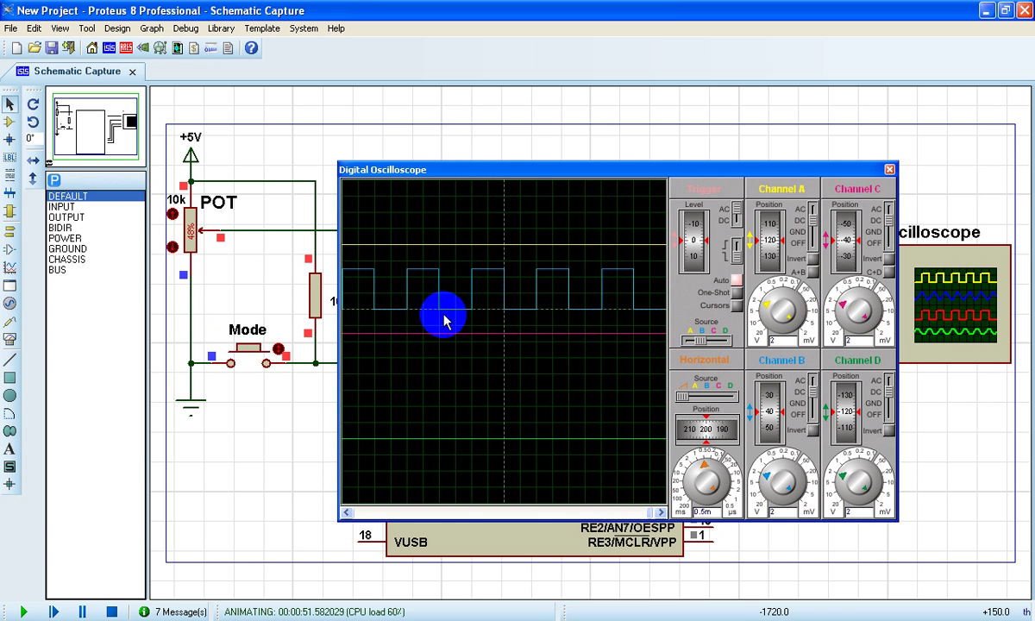
{"action": "left_click", "coordinate": [172, 249]}
{"action": "left_click", "coordinate": [169, 250]}
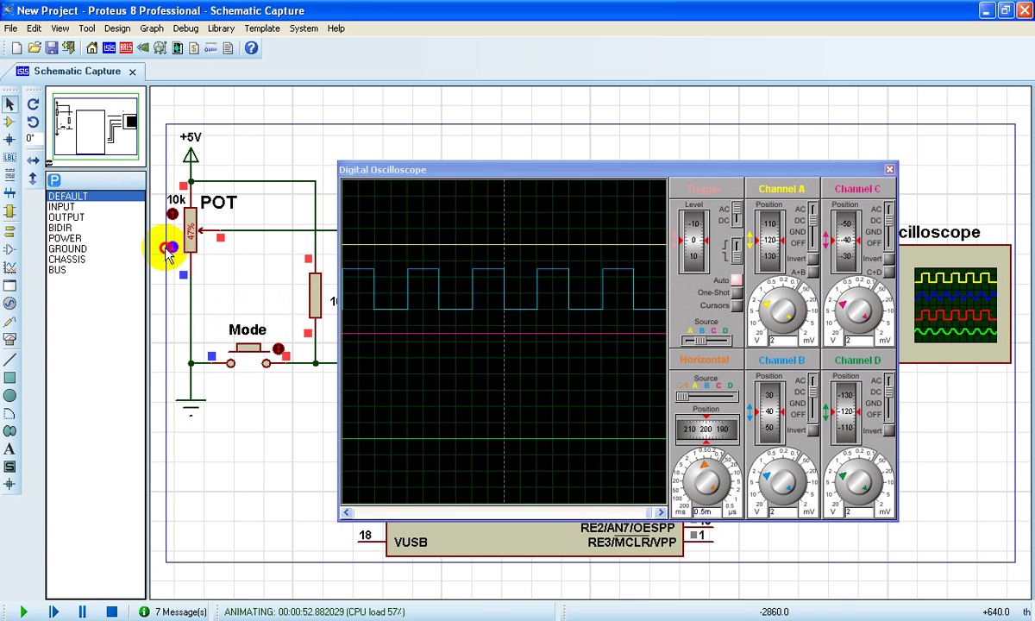
{"action": "mouse_move", "coordinate": [164, 250]}
{"action": "left_mouse_down"}
{"action": "mouse_move", "coordinate": [146, 246]}
{"action": "mouse_move", "coordinate": [156, 252]}
{"action": "left_mouse_up"}
{"action": "left_click", "coordinate": [245, 248]}
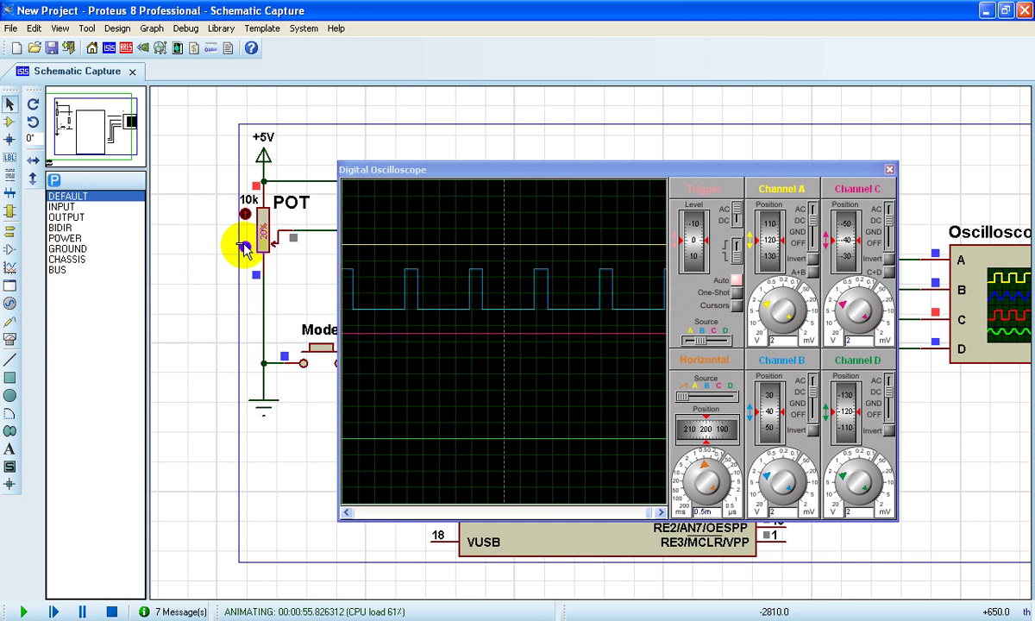
{"action": "left_click", "coordinate": [245, 248]}
{"action": "left_click", "coordinate": [245, 247]}
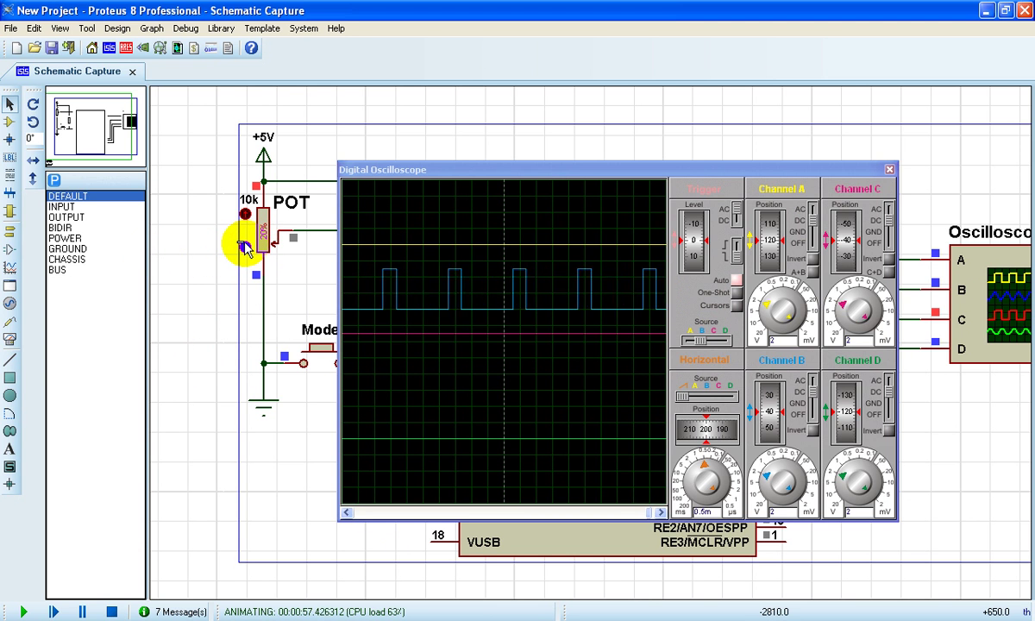
{"action": "mouse_move", "coordinate": [245, 248]}
{"action": "left_mouse_down"}
{"action": "mouse_move", "coordinate": [245, 213]}
{"action": "mouse_move", "coordinate": [245, 249]}
{"action": "left_mouse_up"}
Bring the potentiometer down to 64% and reverse the output direction
{"action": "left_click", "coordinate": [245, 248]}
{"action": "left_click", "coordinate": [321, 354]}
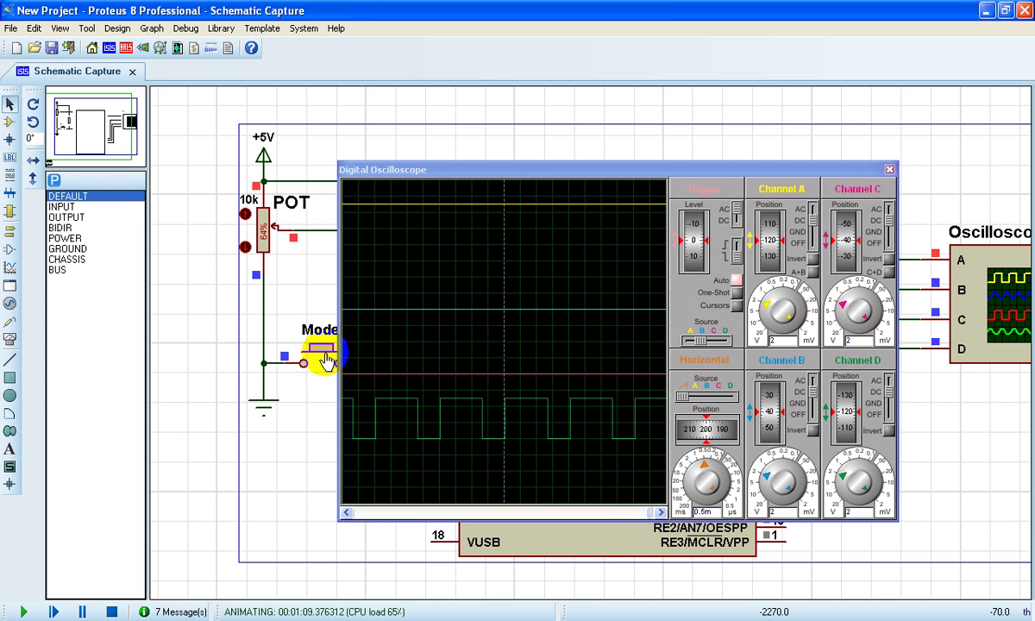
{"action": "left_click", "coordinate": [325, 355]}
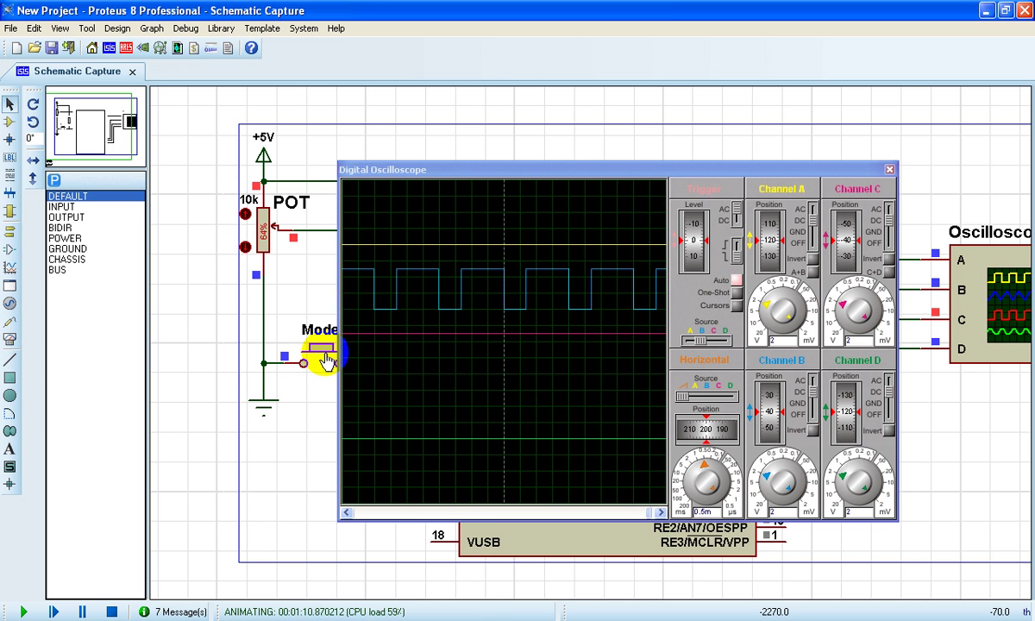
{"action": "left_click", "coordinate": [322, 353]}
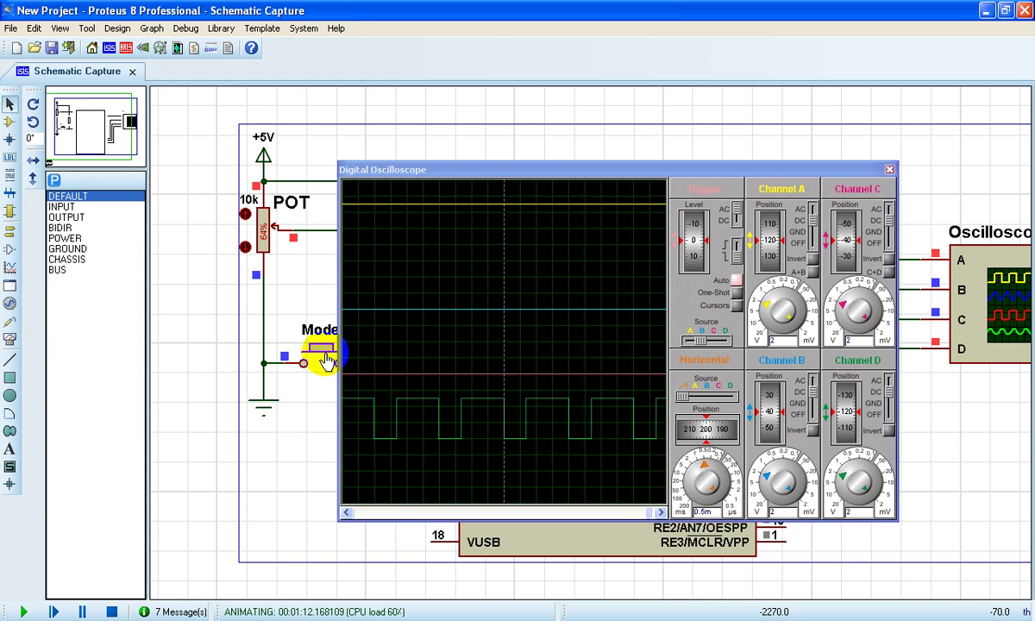
{"action": "left_click", "coordinate": [323, 354]}
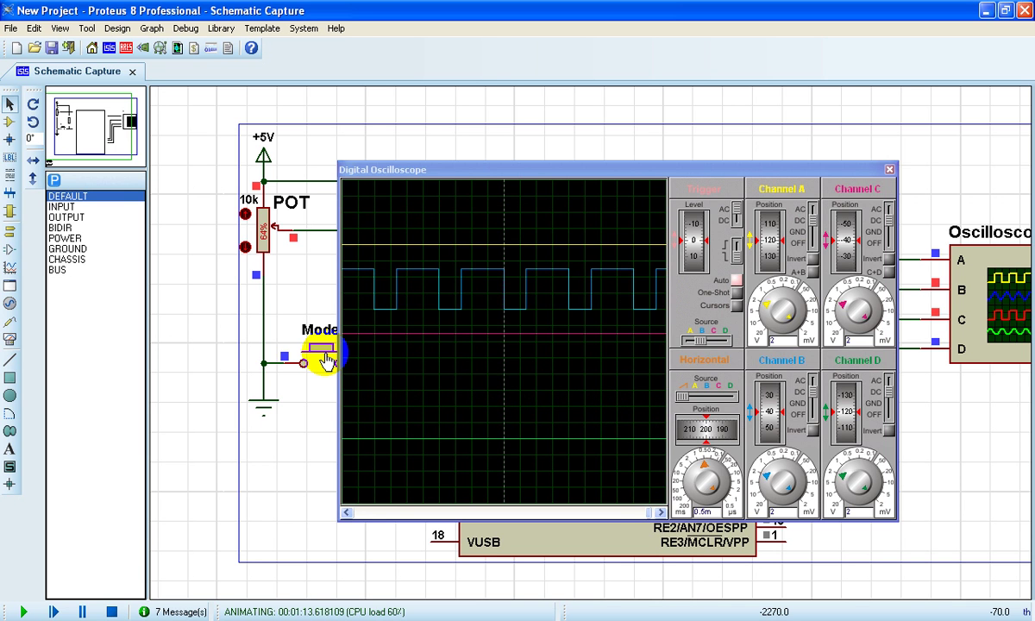
Toggle the PWM output repeatedly between the green and cyan channels
{"action": "left_click", "coordinate": [326, 359]}
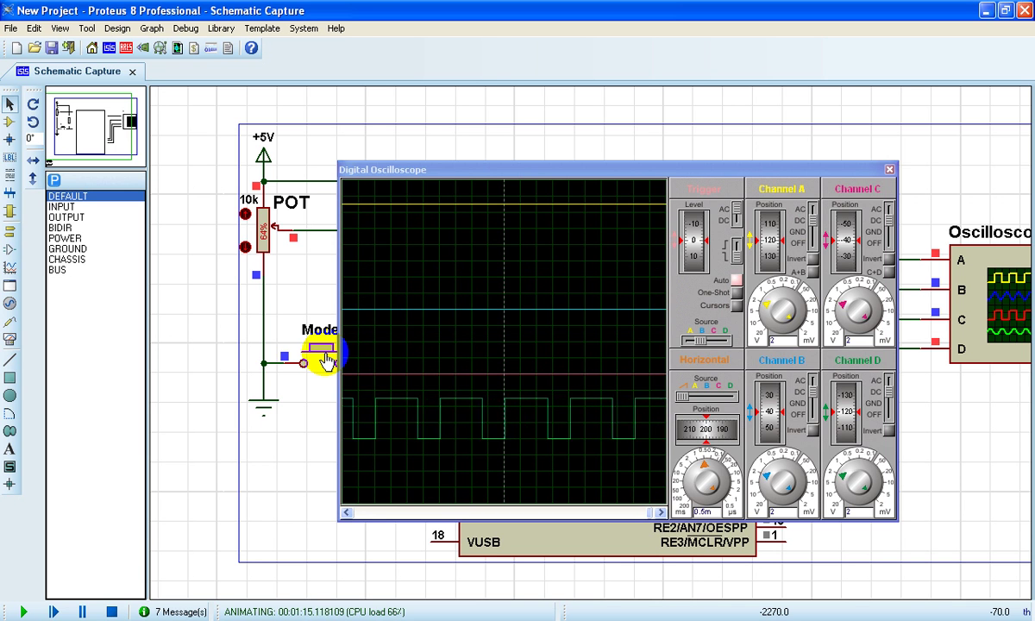
{"action": "left_click", "coordinate": [326, 359]}
{"action": "left_click", "coordinate": [326, 358]}
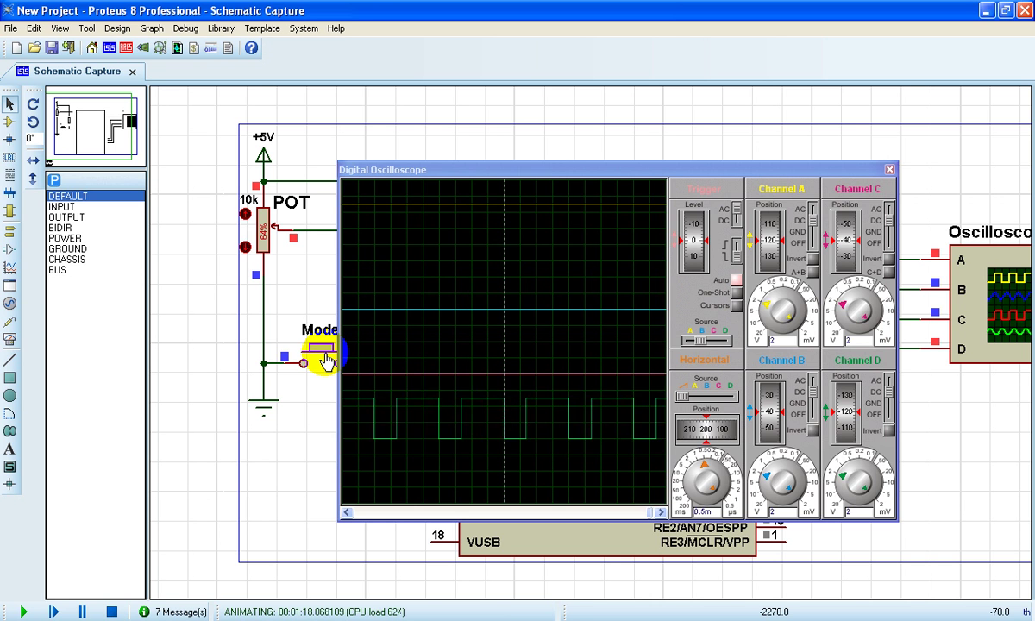
{"action": "left_click", "coordinate": [326, 359]}
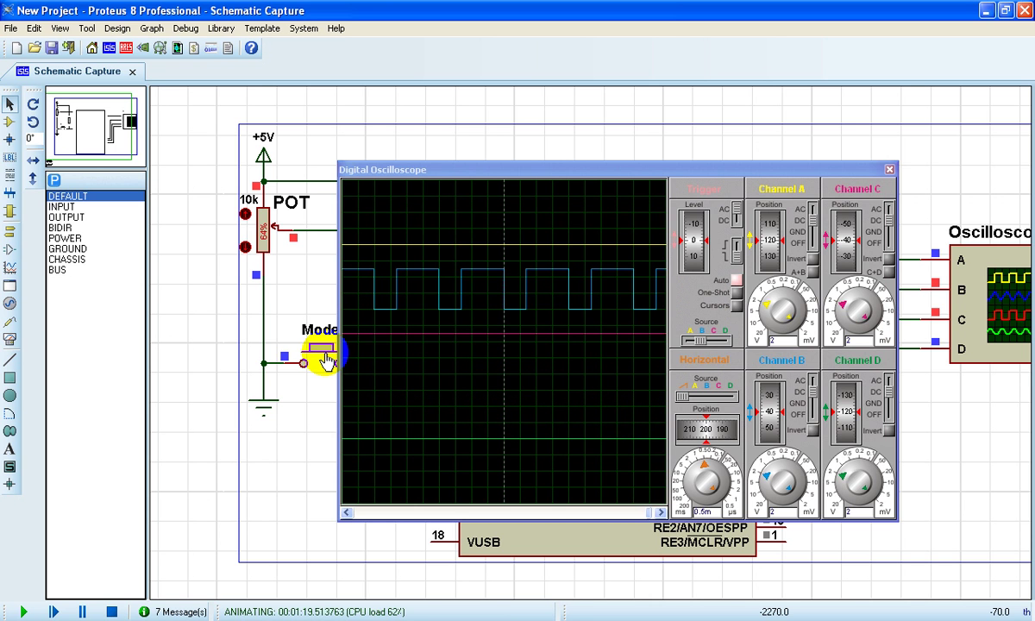
{"action": "left_click", "coordinate": [326, 359]}
{"action": "left_click", "coordinate": [326, 358]}
{"action": "left_click", "coordinate": [326, 359]}
Keep toggling forward/reverse mode, ending with the PWM on the green channel
{"action": "left_click", "coordinate": [326, 353]}
{"action": "left_click", "coordinate": [326, 354]}
{"action": "left_click", "coordinate": [326, 354]}
{"action": "left_click", "coordinate": [326, 356]}
{"action": "left_click", "coordinate": [326, 355]}
{"action": "left_click", "coordinate": [326, 355]}
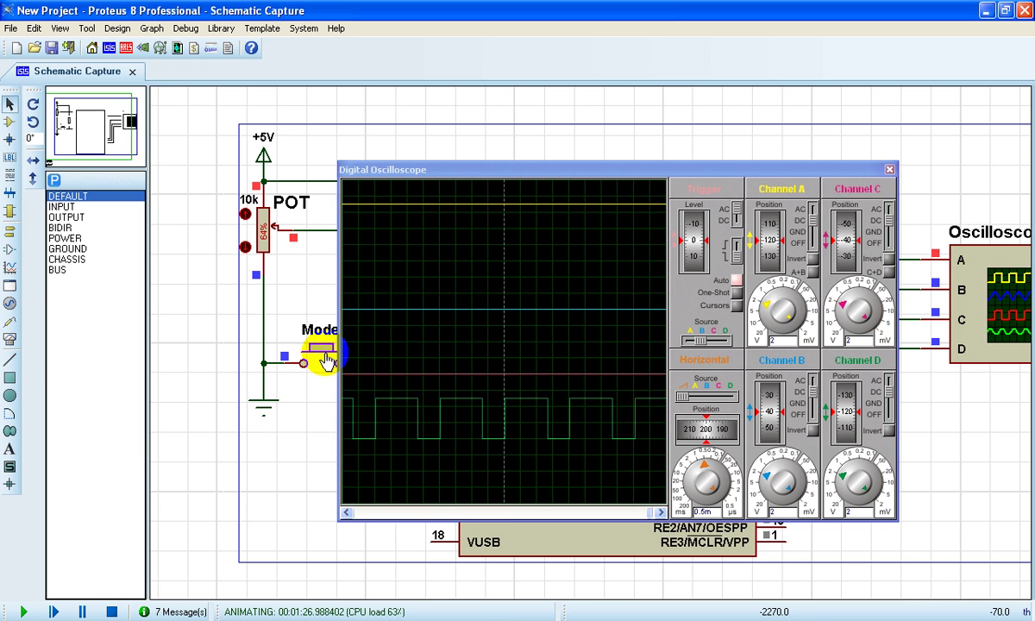
{"action": "left_click", "coordinate": [326, 355]}
{"action": "left_click", "coordinate": [326, 356]}
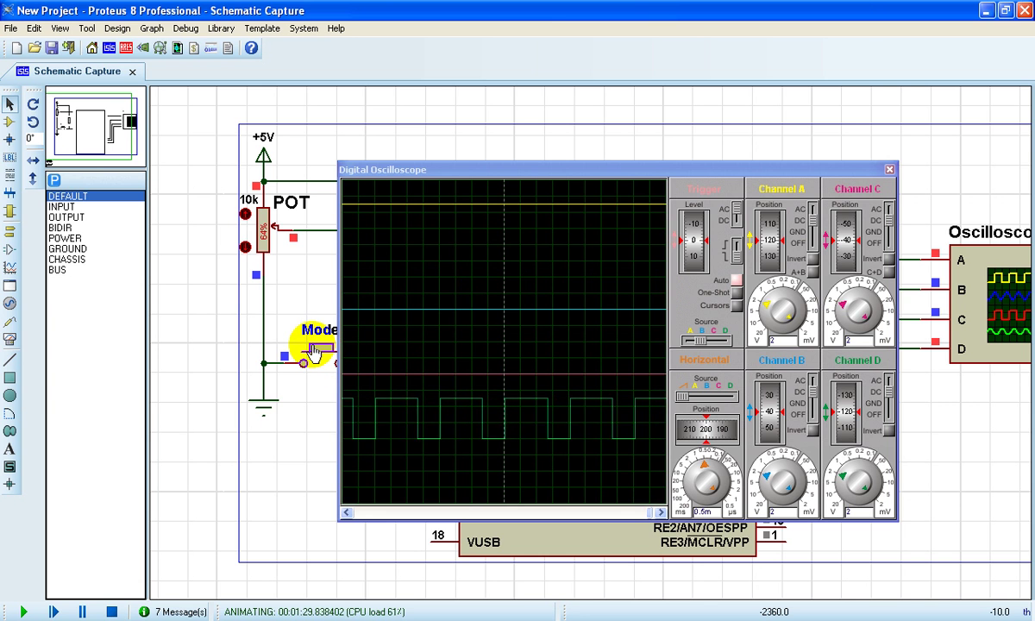
{"action": "left_click", "coordinate": [317, 352]}
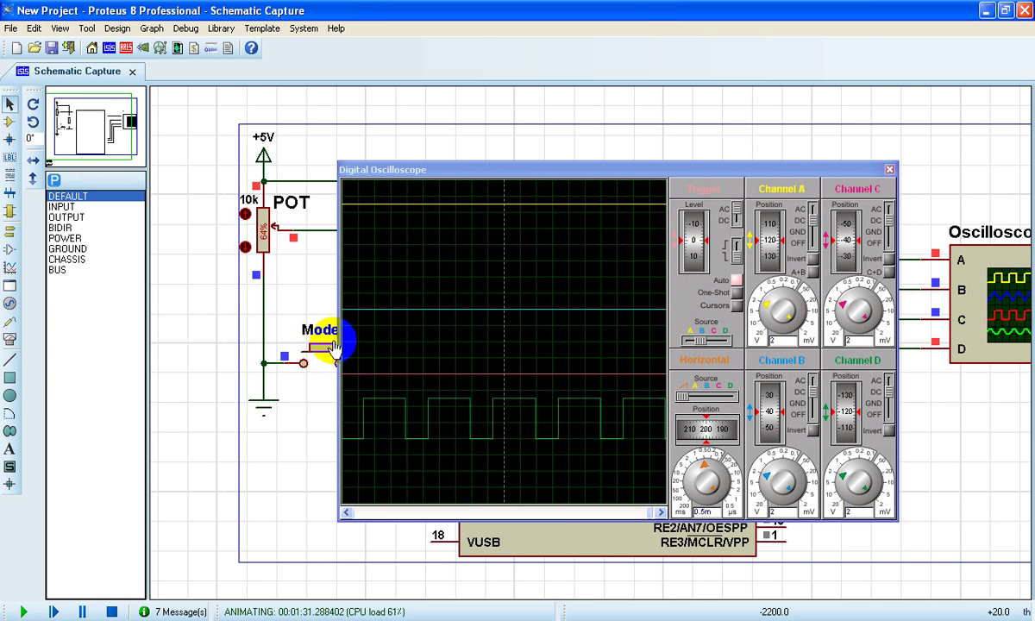